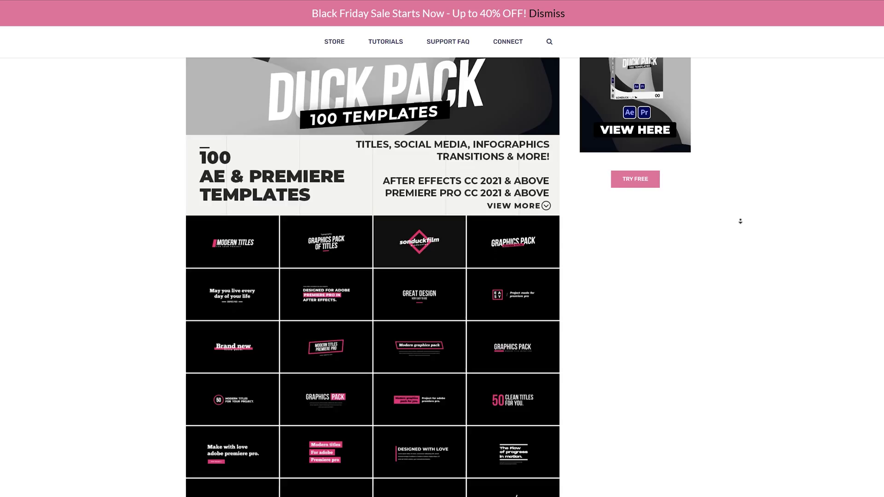
pyautogui.scroll(-5, 740, 221)
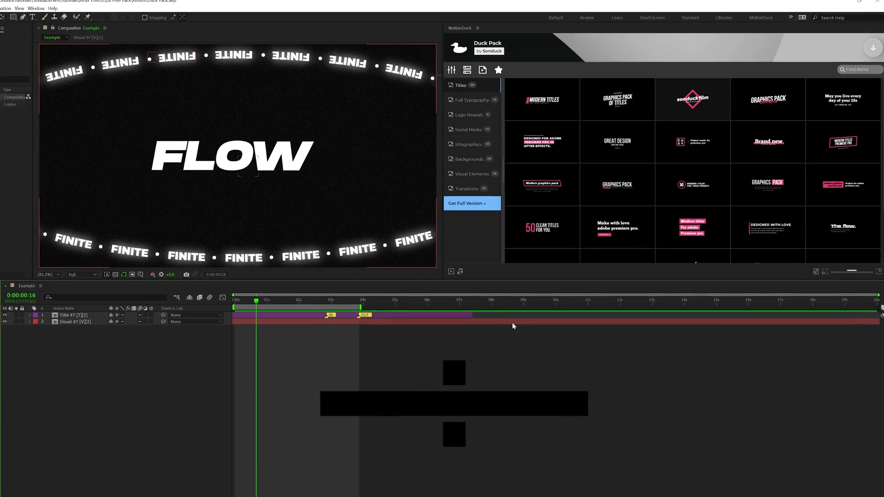
pyautogui.press('space')
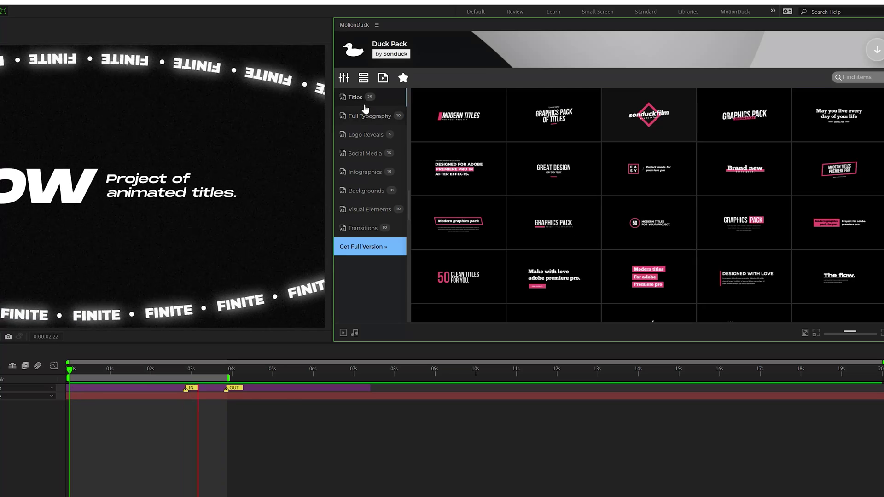
pyautogui.click(365, 134)
pyautogui.click(362, 154)
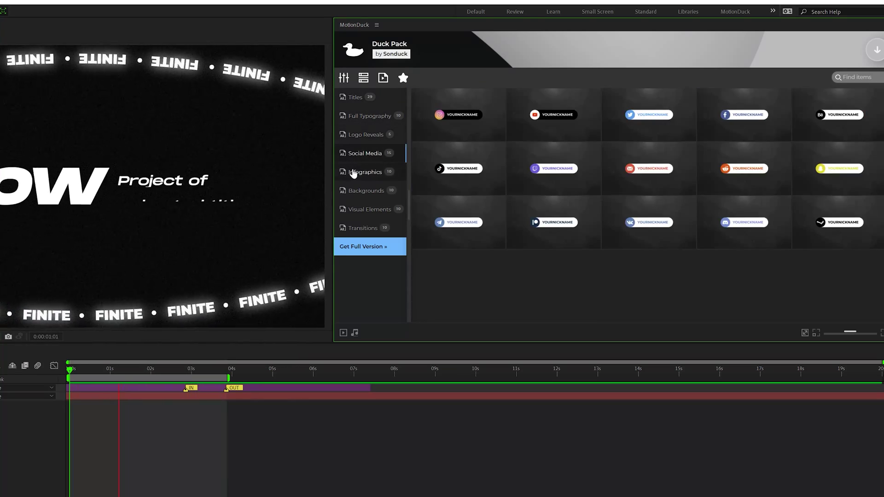
pyautogui.click(364, 172)
pyautogui.click(366, 190)
pyautogui.click(361, 227)
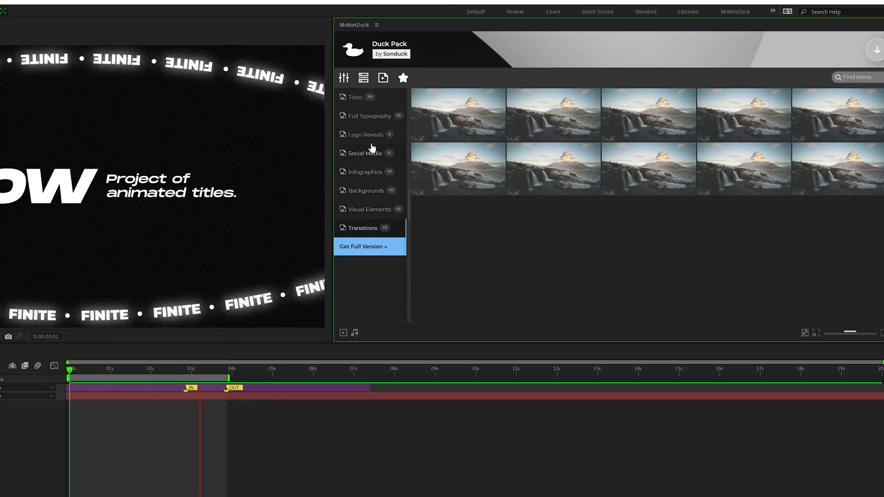
pyautogui.click(360, 210)
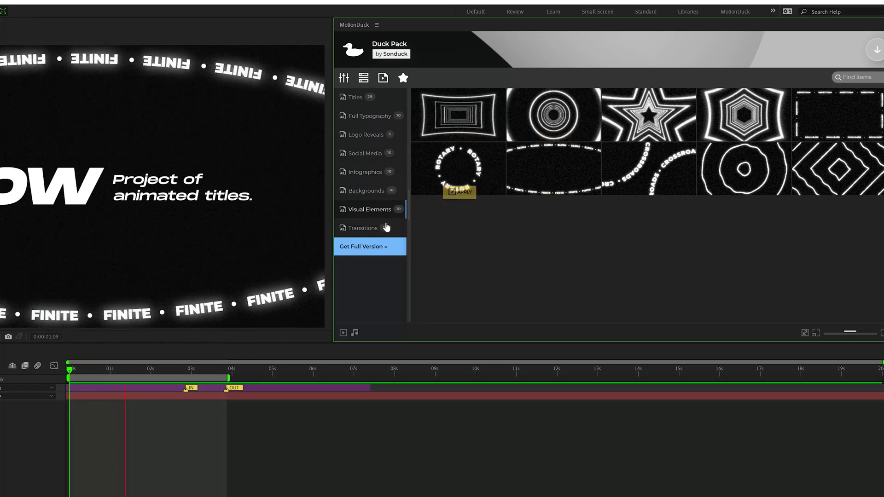
pyautogui.click(364, 227)
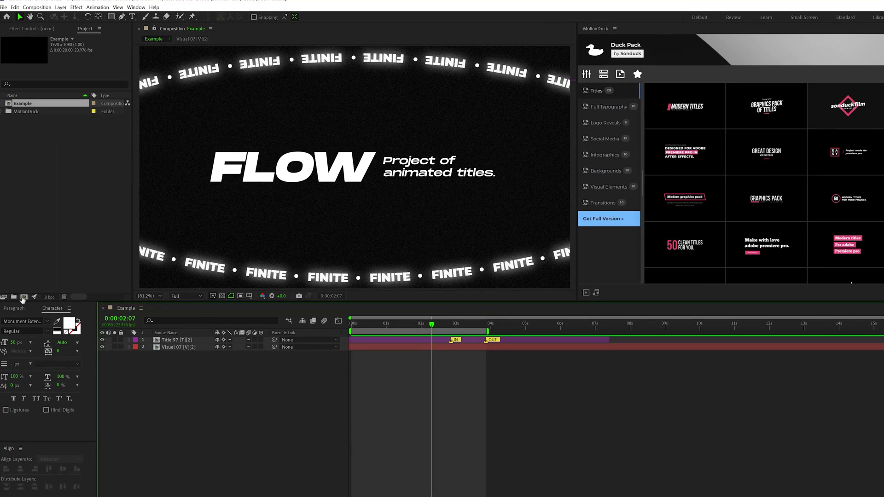
# Create a 1920×1080 composition named DEMO and apply the Title 07 'GREAT DESIGN' template to it.
pyautogui.click(23, 296)
pyautogui.write('DEMO')
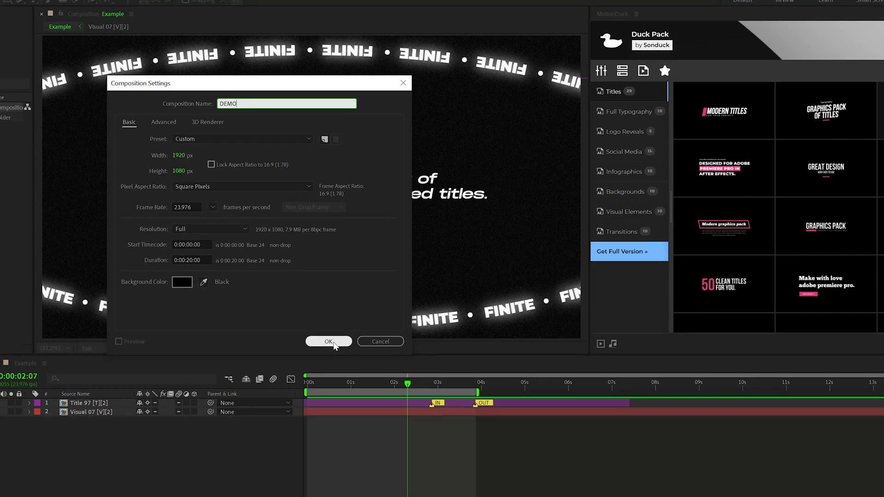
pyautogui.click(334, 343)
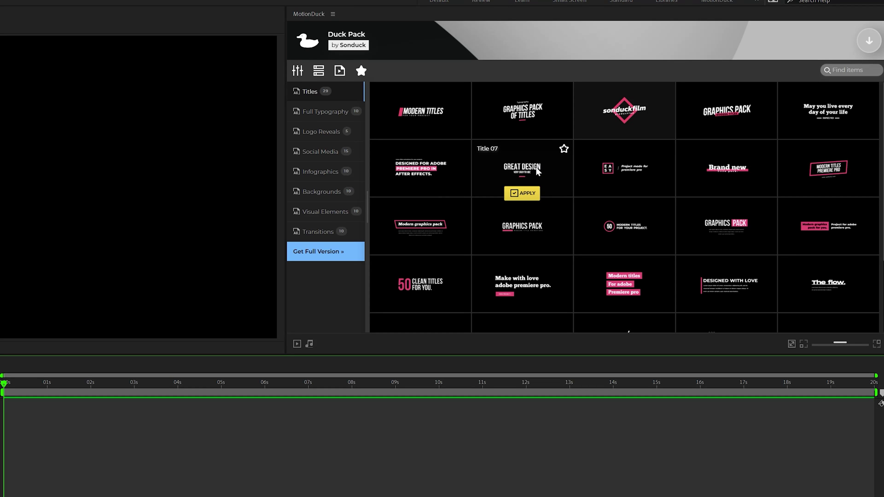
pyautogui.click(524, 194)
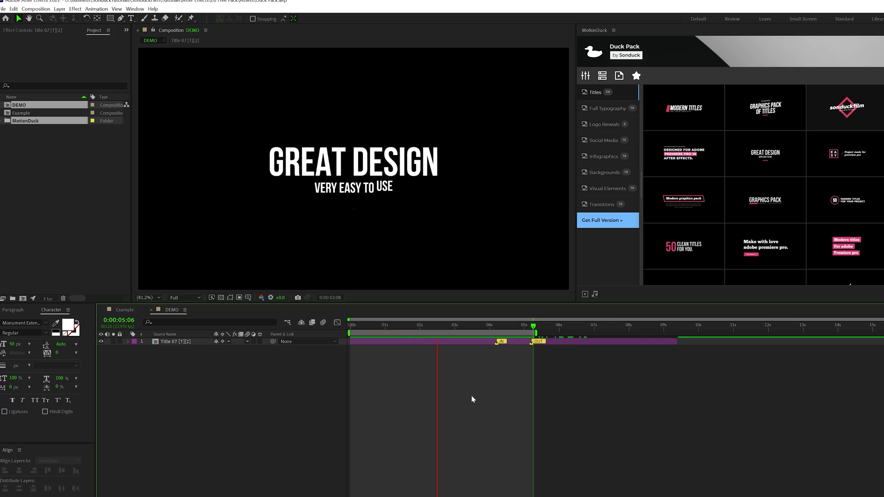
# Stretch Title 07's hold to roughly 3–6.5 s and scrub through the title animation.
pyautogui.click(485, 327)
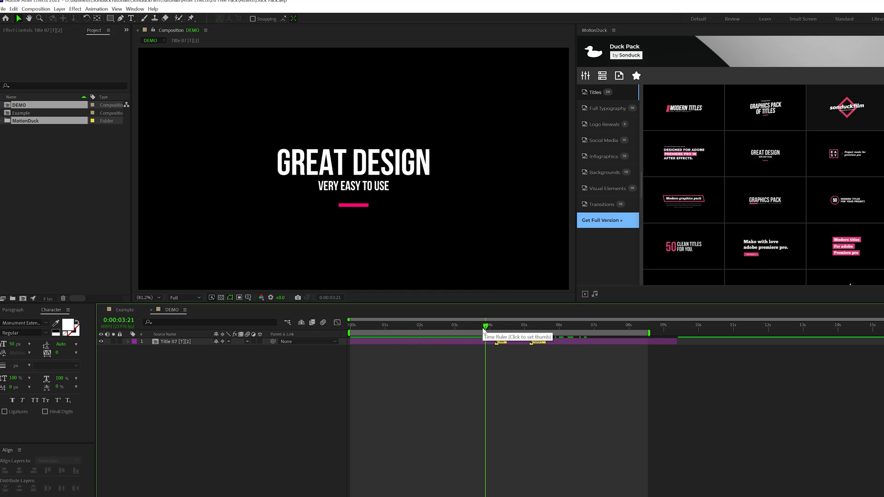
pyautogui.press('space')
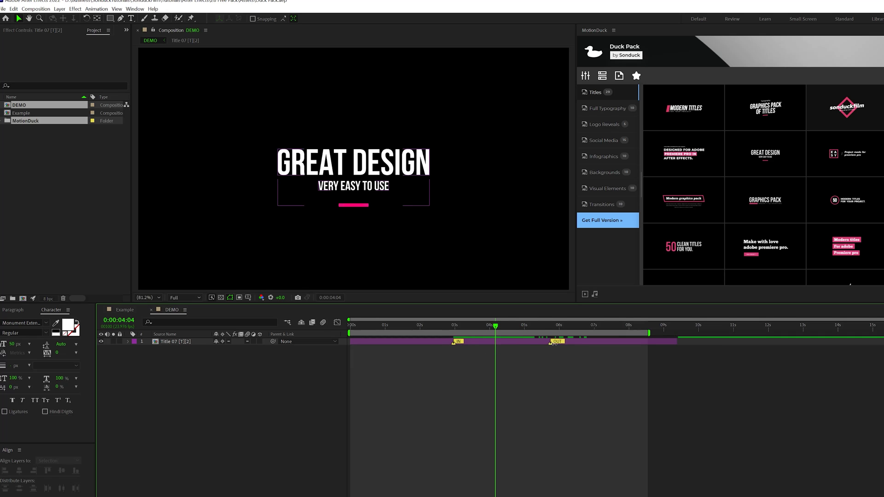
pyautogui.moveTo(467, 331); pyautogui.dragTo(527, 310)
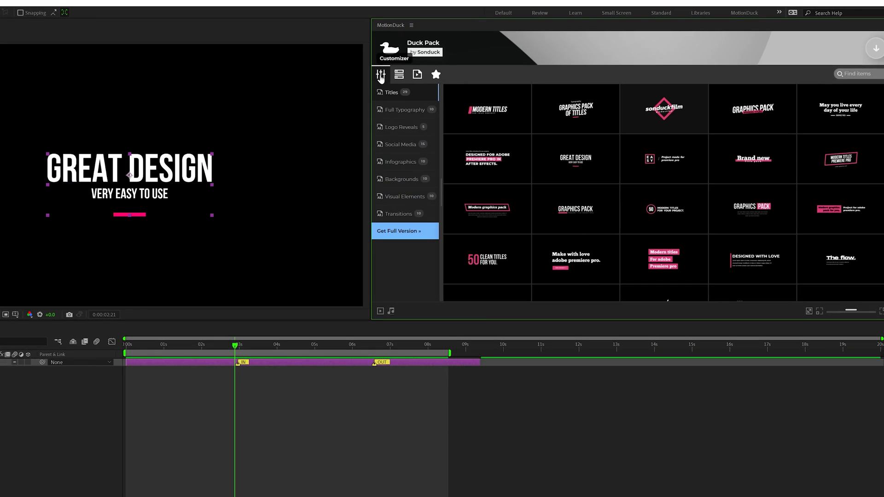
# Change Title 07's text to 'FREE PACK' and 'AFTER EFFECTS' and recolour its underline purple.
pyautogui.click(585, 75)
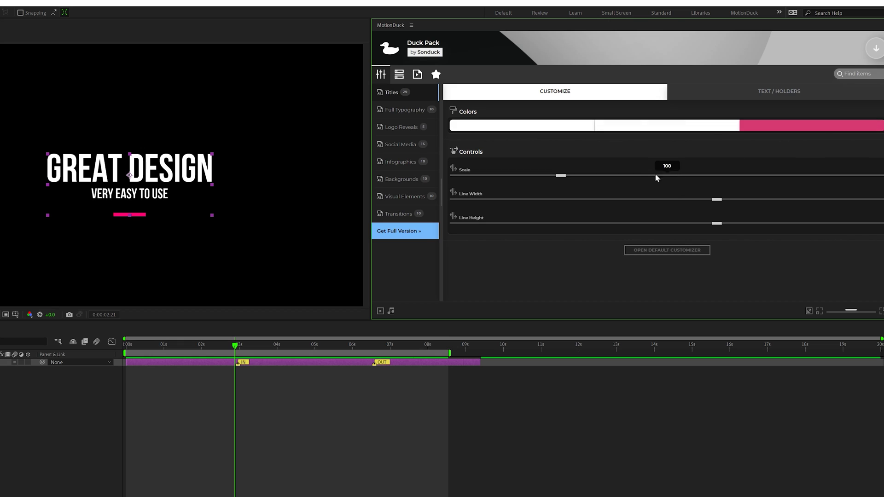
pyautogui.click(740, 94)
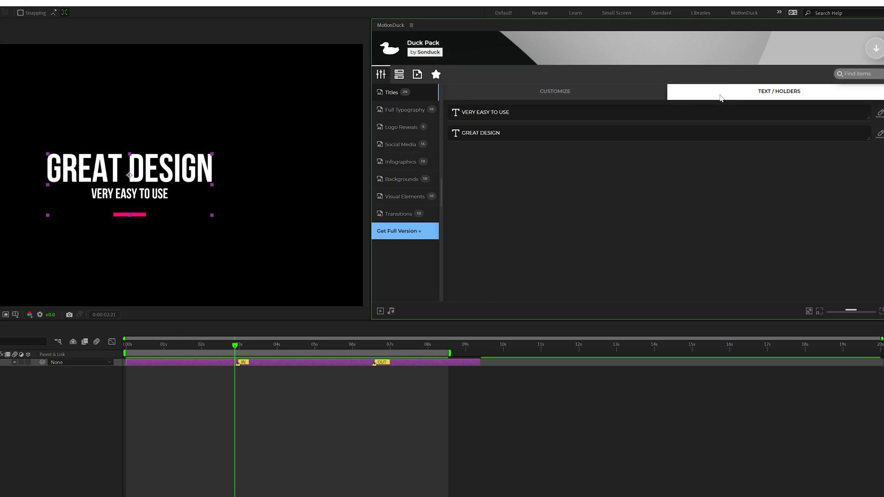
pyautogui.click(481, 132)
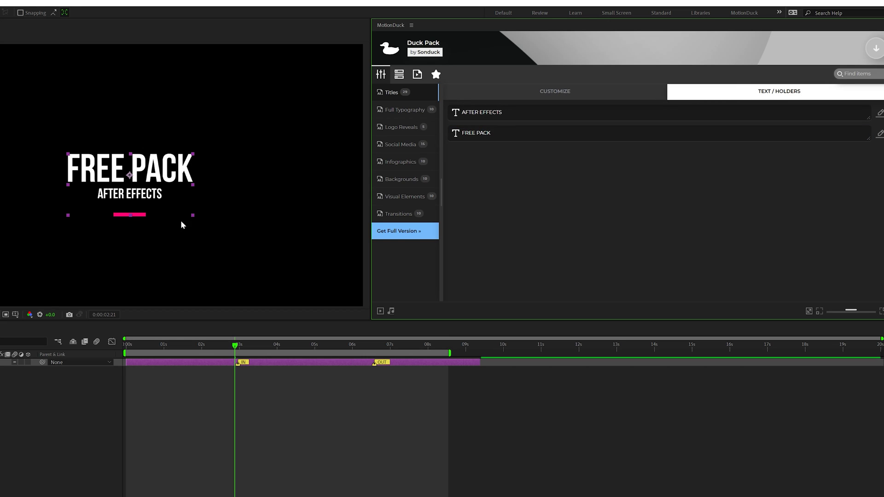
pyautogui.click(550, 99)
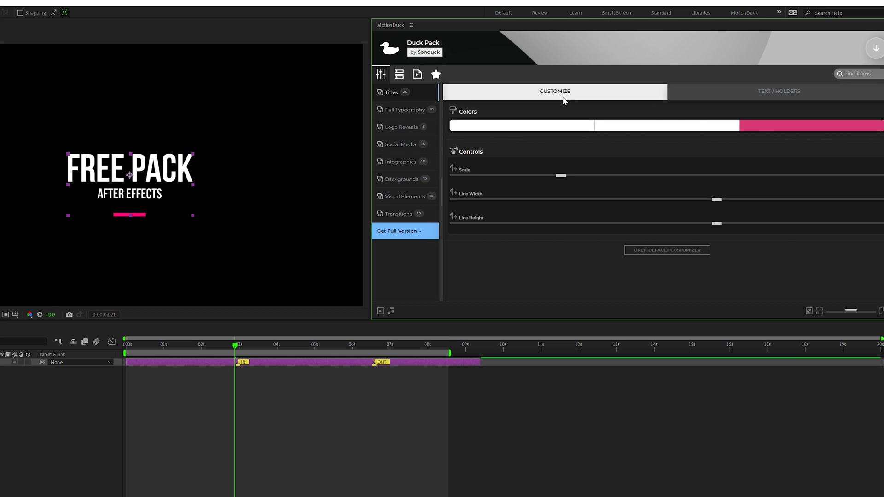
pyautogui.click(772, 127)
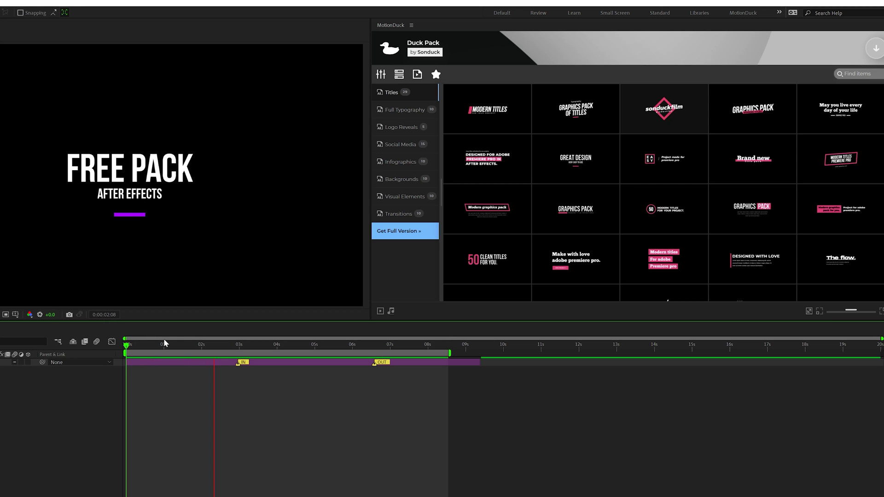
# Apply Visual 07, the oval ring of repeating 'FINITE' text, from Visual Elements to DEMO.
pyautogui.click(405, 196)
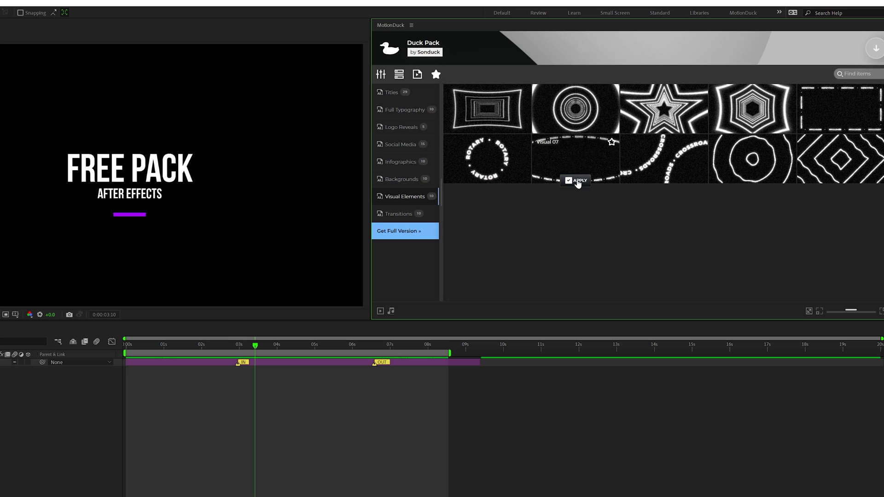
pyautogui.click(575, 180)
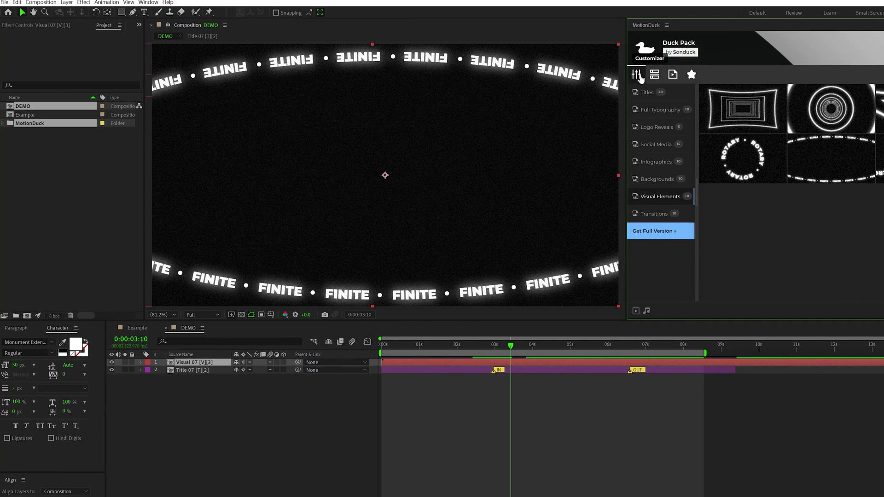
pyautogui.click(637, 75)
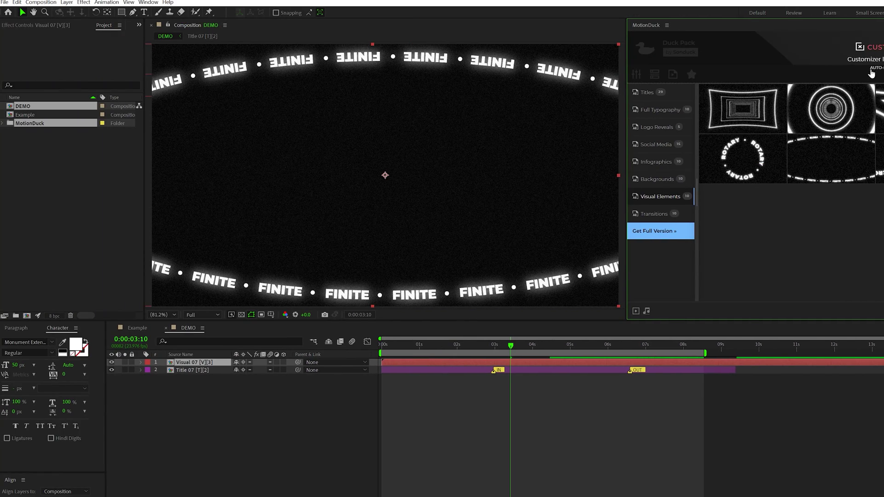
# Inside the Visual 07 precomp, change the ring's Finite text to 'DUCK'.
pyautogui.doubleClick(188, 363)
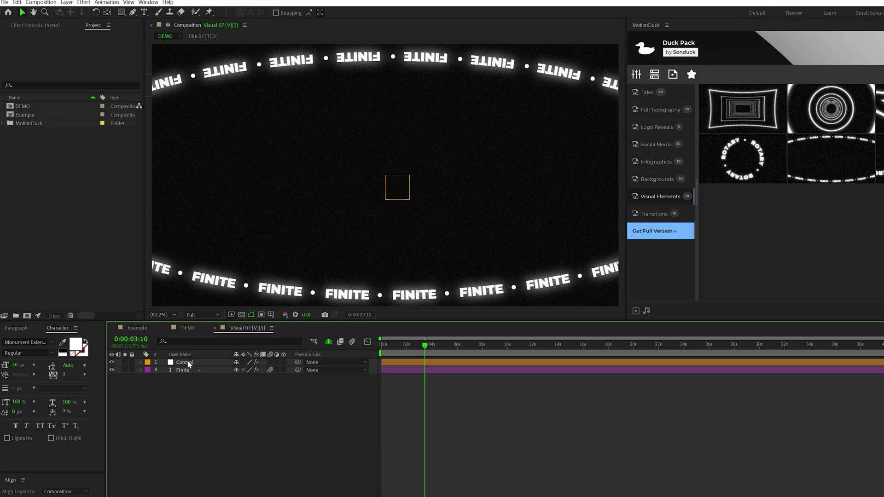
pyautogui.click(180, 371)
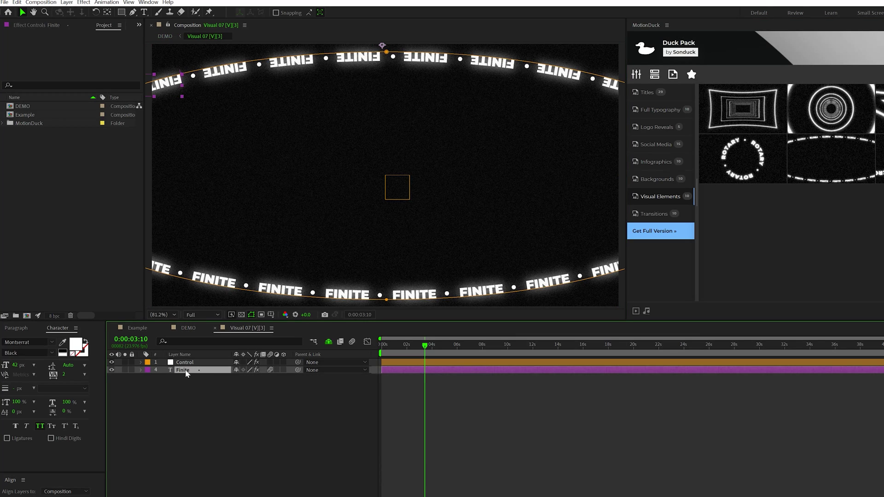
pyautogui.doubleClick(187, 373)
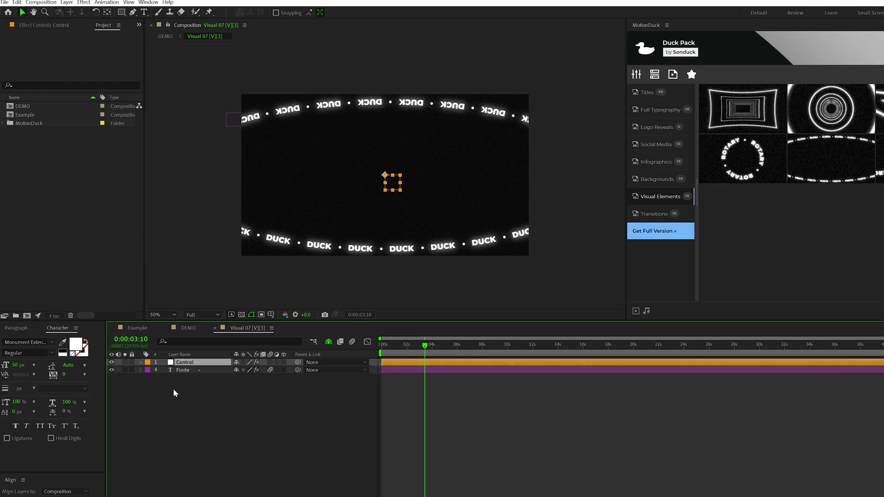
pyautogui.click(174, 388)
# Keep the ring text white and turn off the Control layer's Transparent background option.
pyautogui.click(186, 363)
pyautogui.click(35, 26)
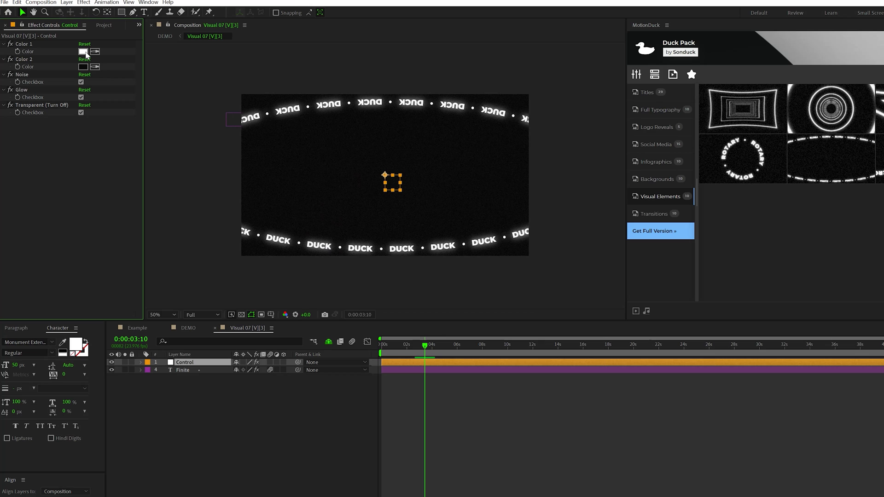
pyautogui.click(83, 51)
pyautogui.click(354, 185)
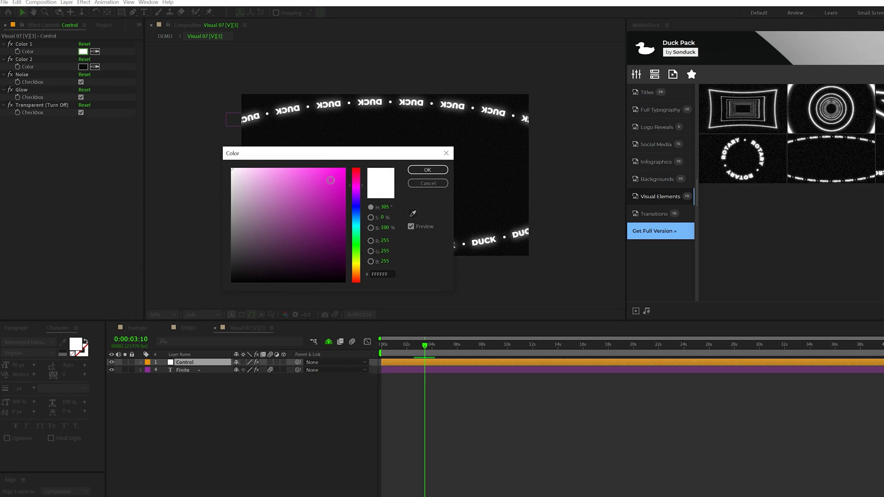
pyautogui.click(428, 183)
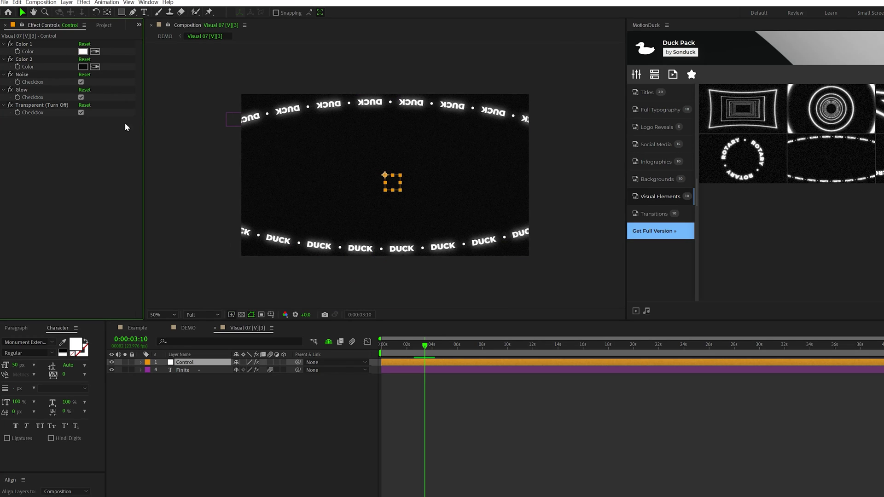
pyautogui.click(81, 113)
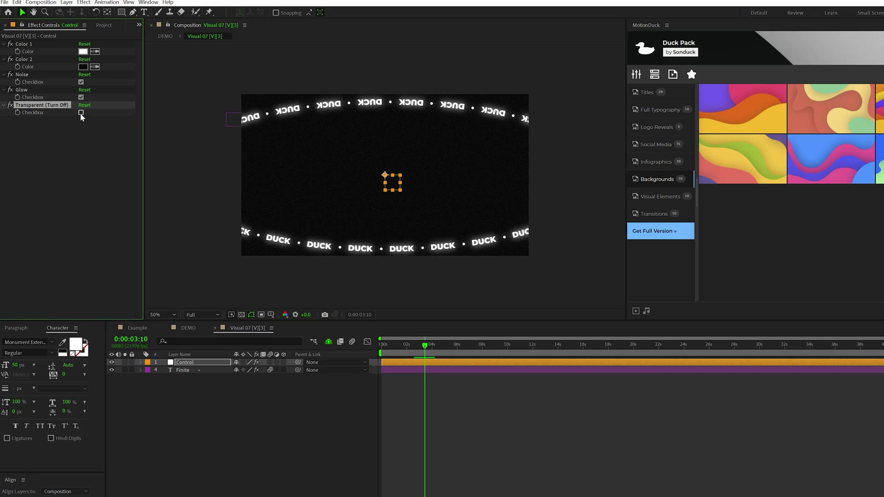
pyautogui.click(241, 315)
pyautogui.click(241, 314)
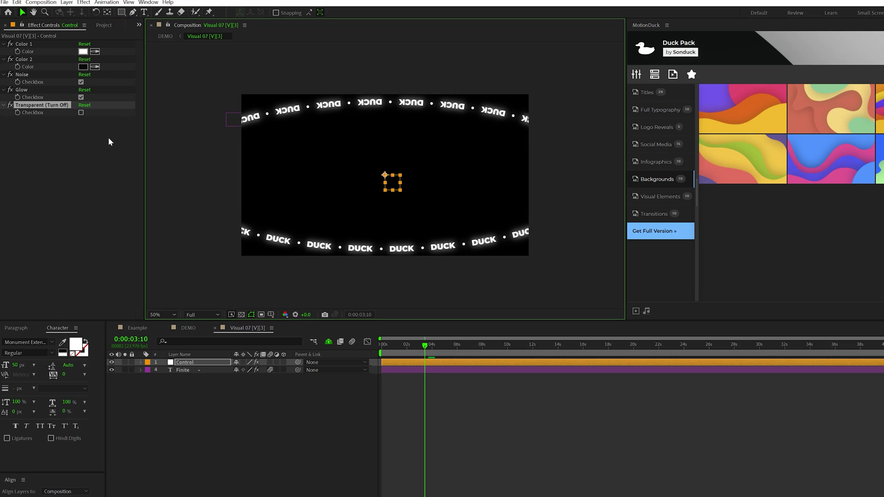
# Back in DEMO, move the Visual 07 layer below Title 07.
pyautogui.click(195, 329)
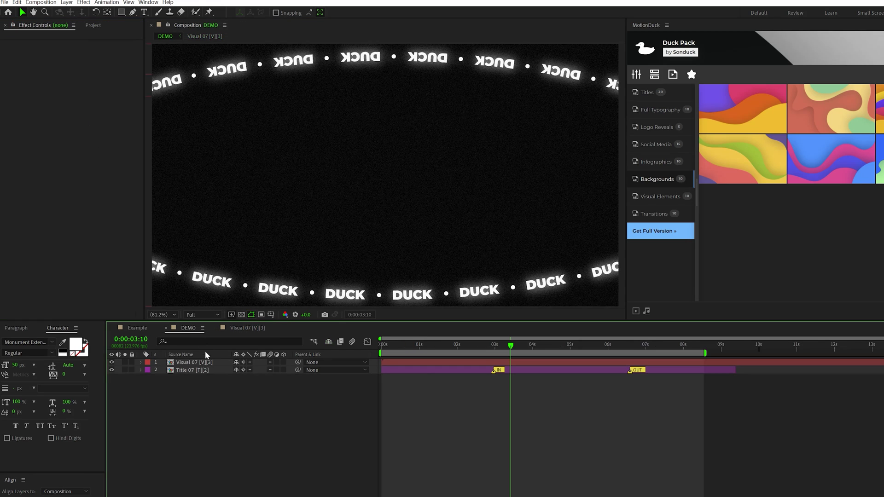
pyautogui.click(191, 363)
pyautogui.moveTo(191, 363); pyautogui.dragTo(182, 403)
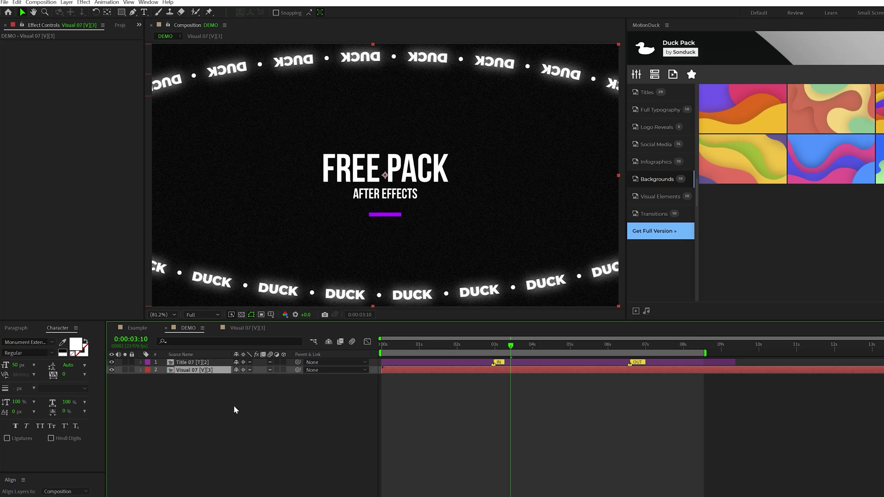
# Preview the FREE PACK animation, then browse the Infographics bar and comparison chart templates.
pyautogui.press('space')
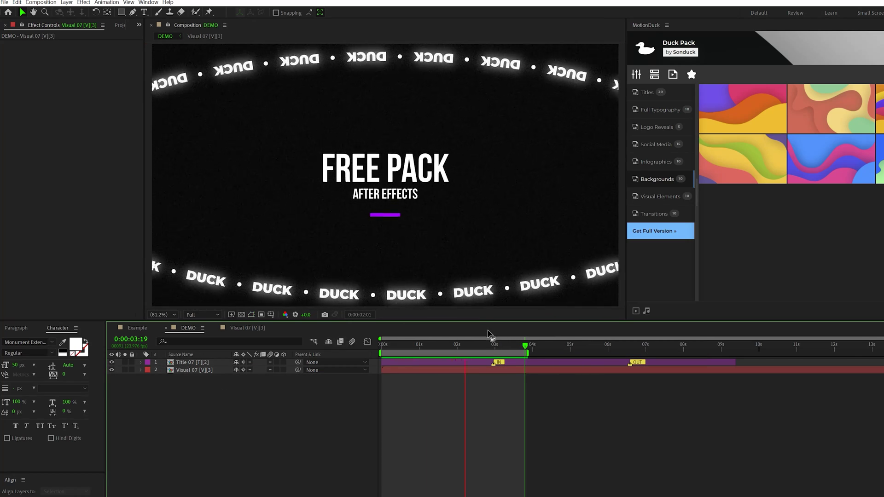
pyautogui.click(656, 162)
pyautogui.moveTo(745, 164)
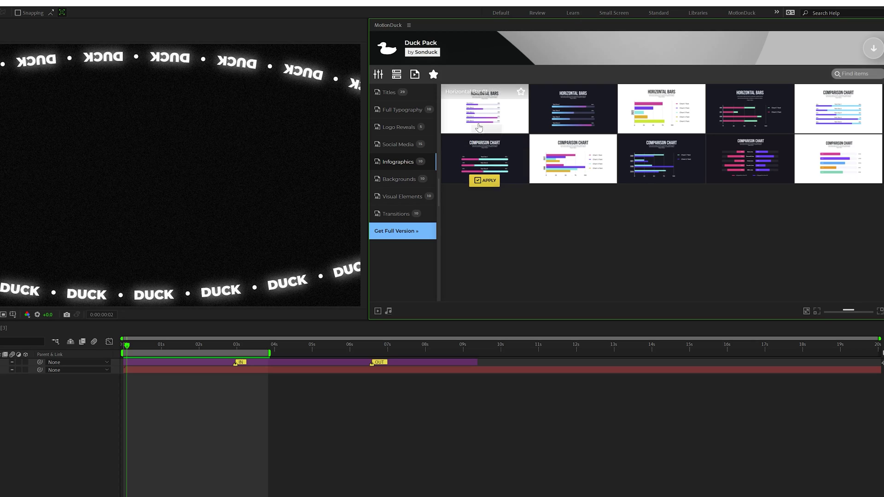
pyautogui.moveTo(480, 116)
pyautogui.moveTo(711, 96)
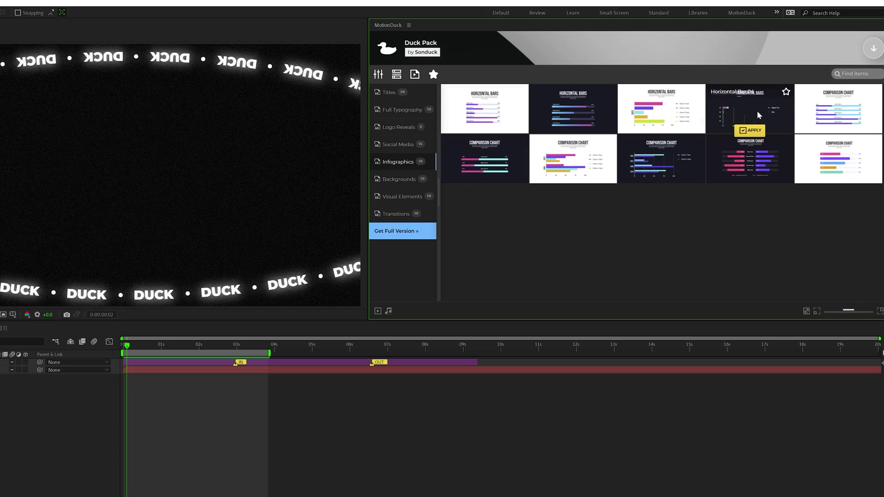
pyautogui.moveTo(659, 166)
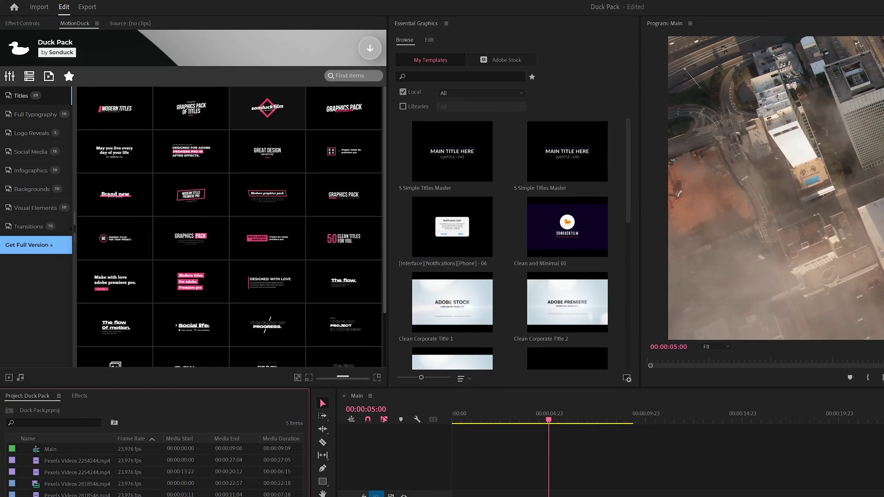
# List the Duck Pack Transitions templates, briefly visiting the Sonduck pack store and returning.
pyautogui.click(28, 226)
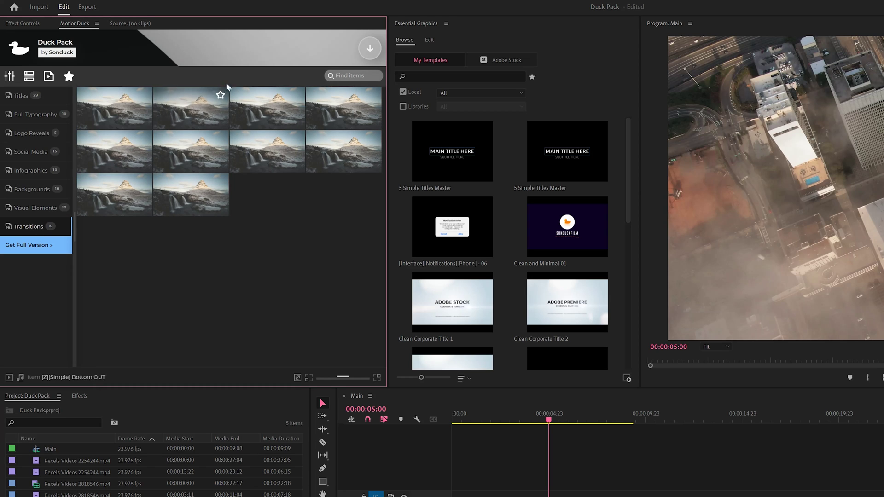
pyautogui.click(368, 47)
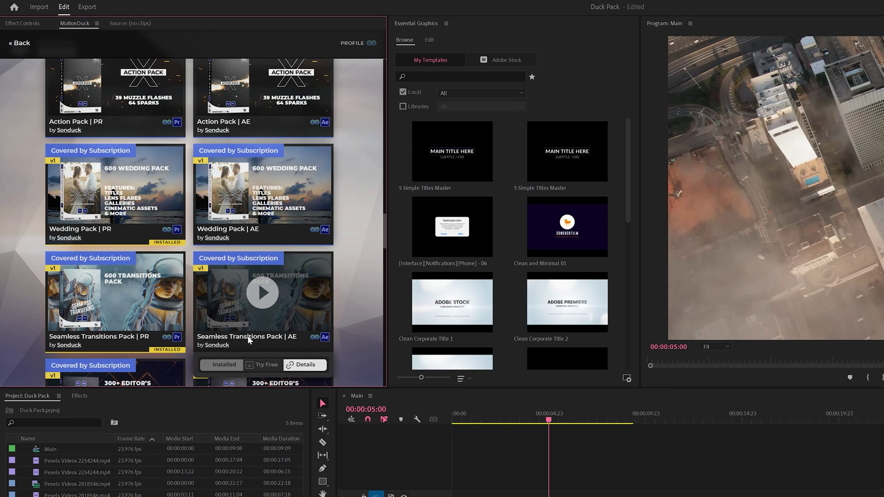
pyautogui.click(21, 44)
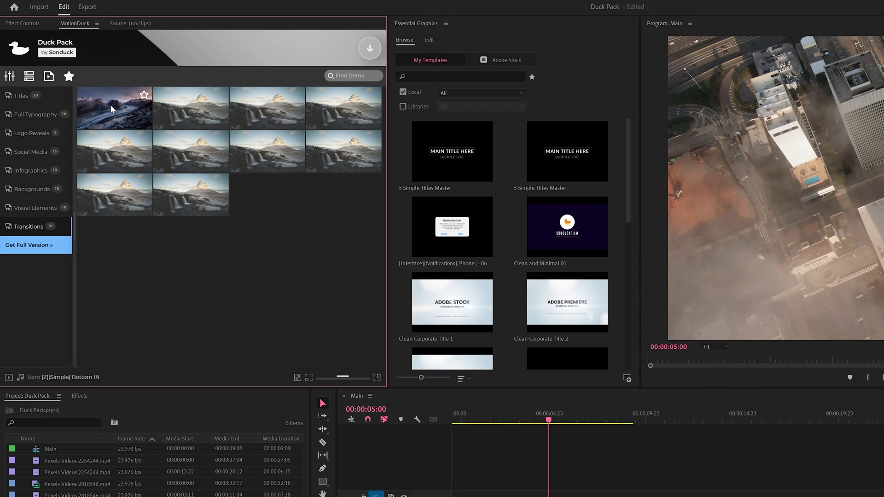
# Drop the first Simple zoom transition over the cut between the aerial clips and play it back.
pyautogui.moveTo(109, 104); pyautogui.dragTo(821, 496)
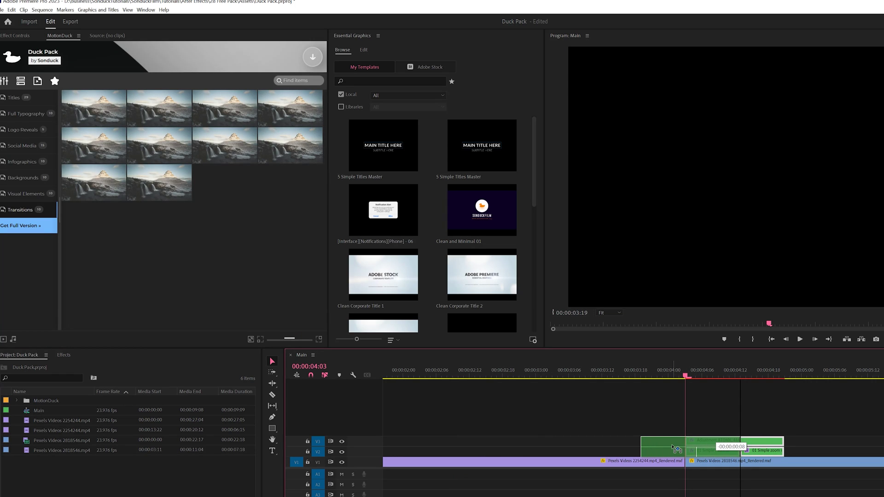
pyautogui.moveTo(667, 448); pyautogui.dragTo(669, 448)
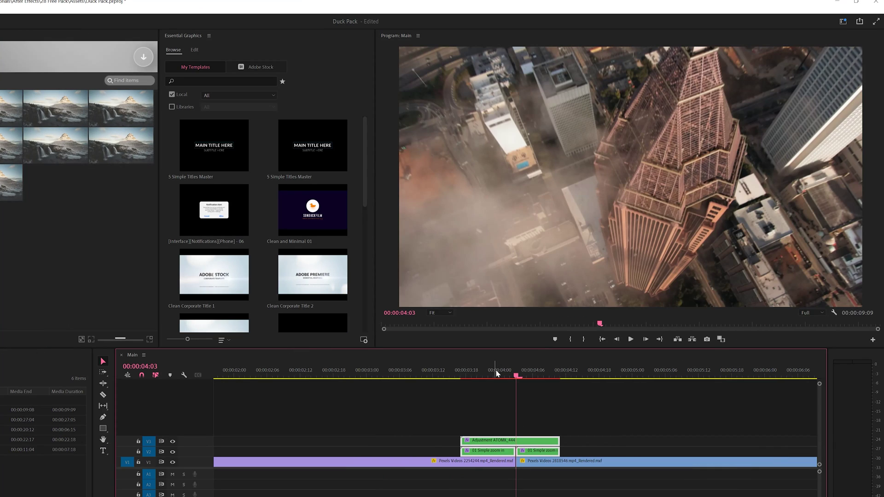
pyautogui.click(438, 375)
pyautogui.press('space')
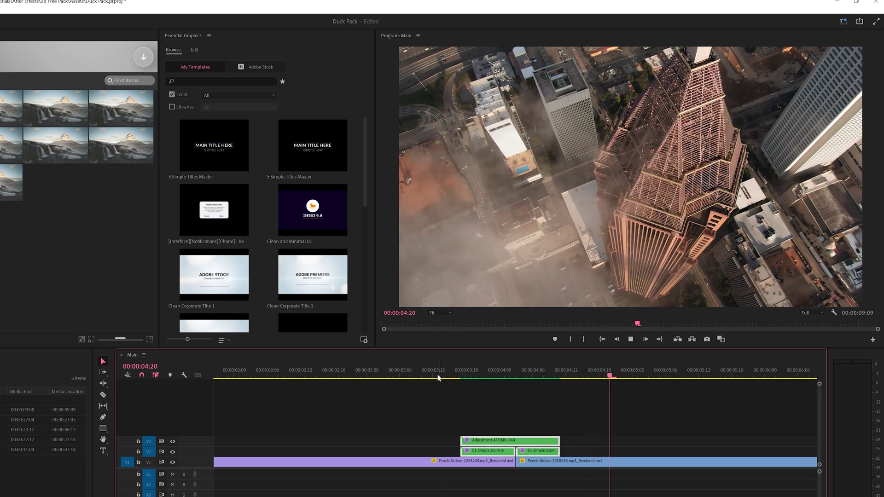
pyautogui.press('space')
pyautogui.press('-')
pyautogui.press('-')
pyautogui.press('-')
pyautogui.press('-')
pyautogui.click(73, 227)
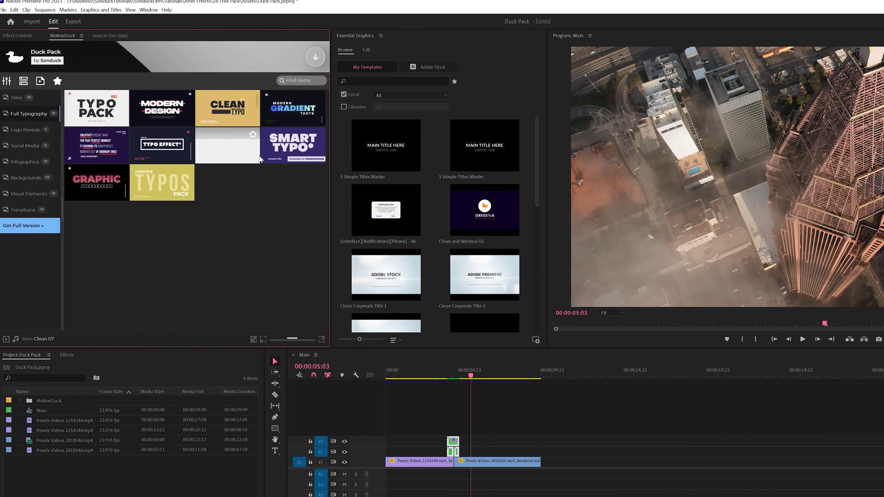
# Place the Smart Typo end screen on V1 after the last aerial clip and preview it.
pyautogui.moveTo(285, 147); pyautogui.dragTo(543, 458)
pyautogui.click(541, 371)
pyautogui.press('space')
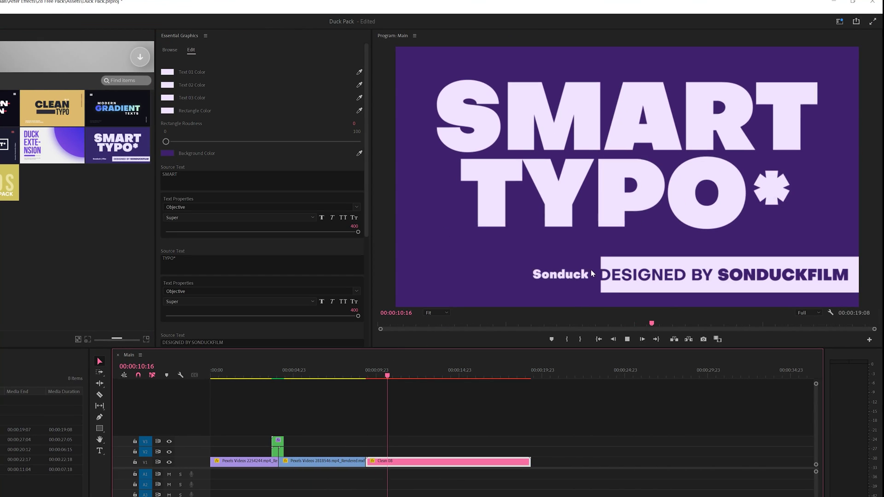
pyautogui.press('space')
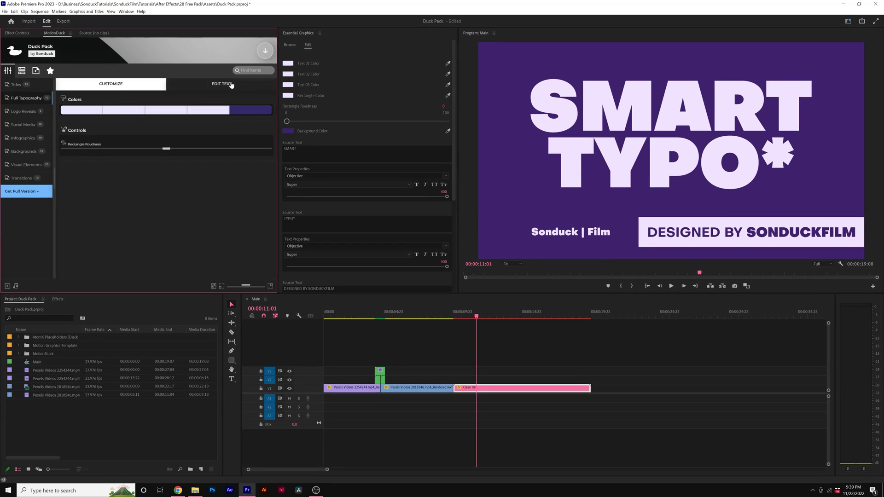
# Change the end screen's SMART headline to 'FREE PACK' in Essential Graphics.
pyautogui.click(21, 101)
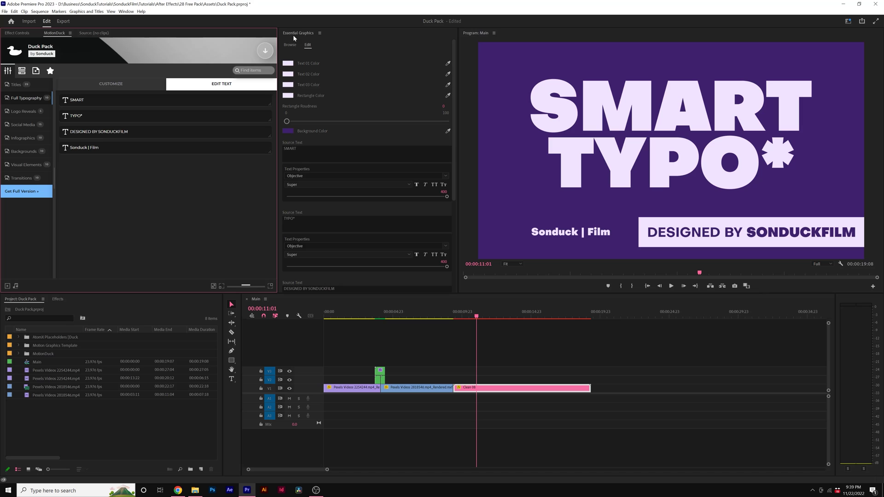
pyautogui.click(127, 12)
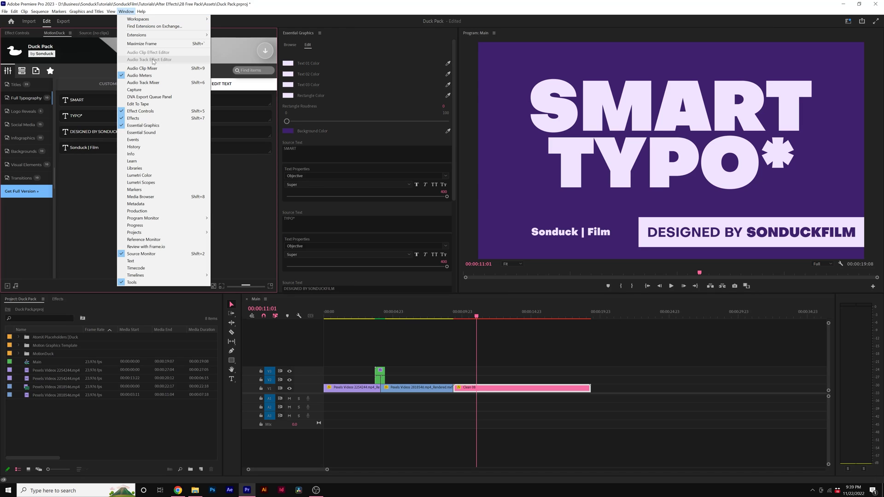
pyautogui.click(144, 125)
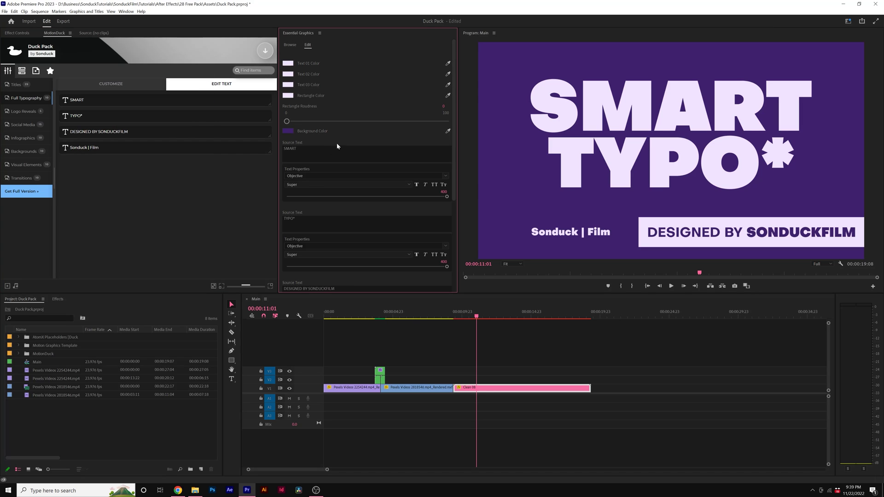
pyautogui.click(337, 147)
pyautogui.click(23, 111)
pyautogui.moveTo(83, 92); pyautogui.dragTo(593, 388)
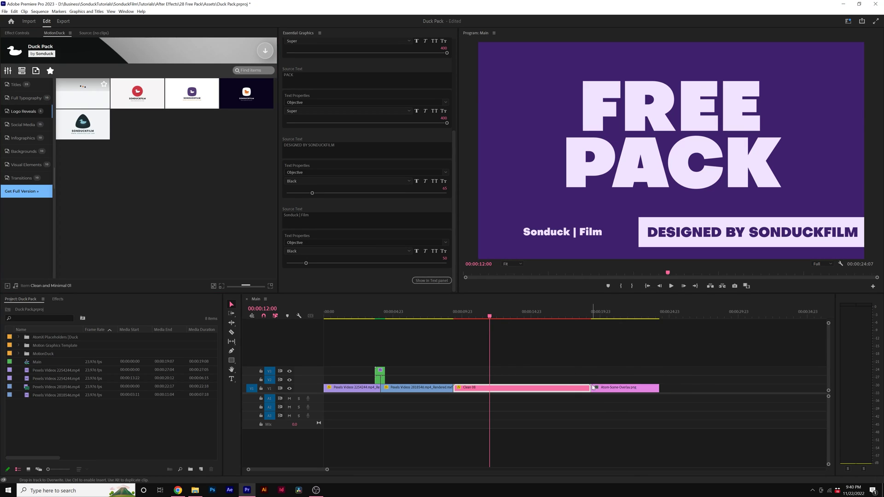
# Append the Clean and Minimal 01 logo reveal after the FREE PACK end screen, preview it, and select it.
pyautogui.click(592, 317)
pyautogui.press('space')
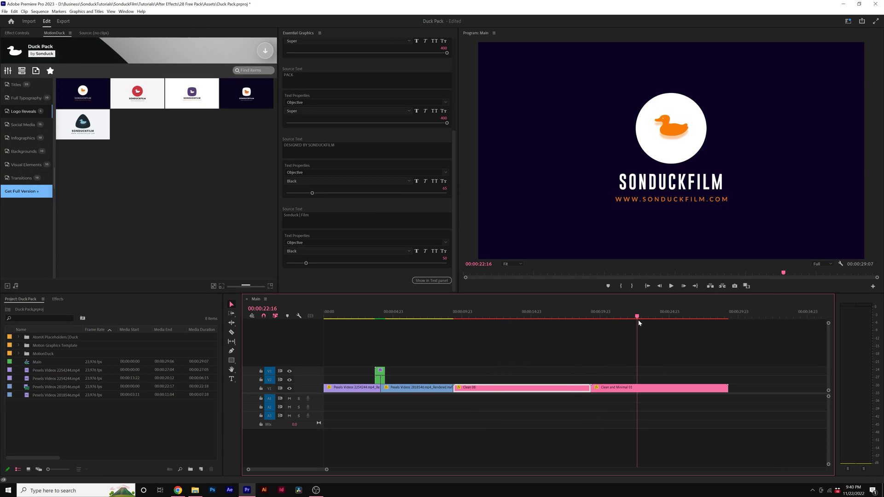
pyautogui.click(613, 391)
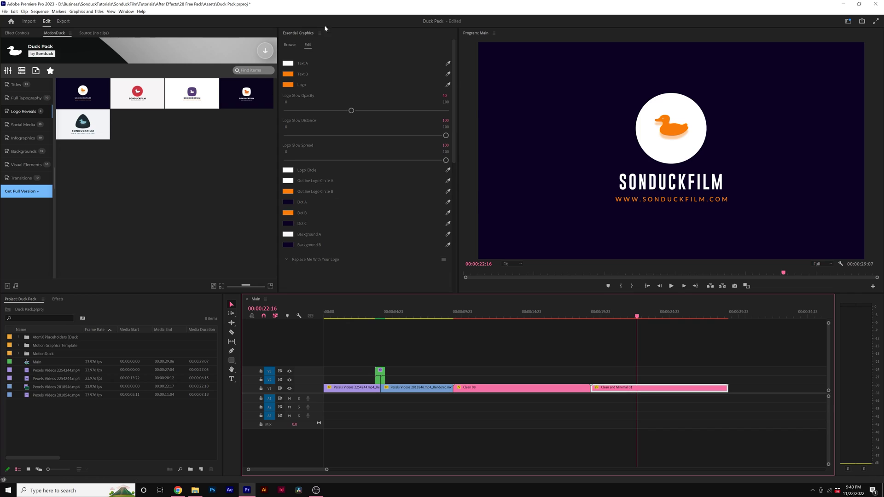
# In Essential Graphics, look at the placeholder logo's Replace from Explorer option, then cancel the file chooser.
pyautogui.scroll(-1, 368, 242)
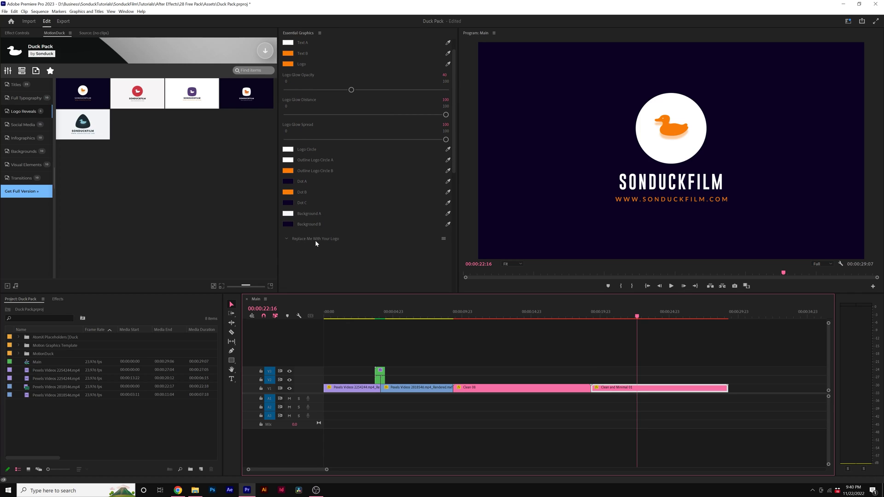
pyautogui.scroll(-1, 316, 242)
pyautogui.click(444, 226)
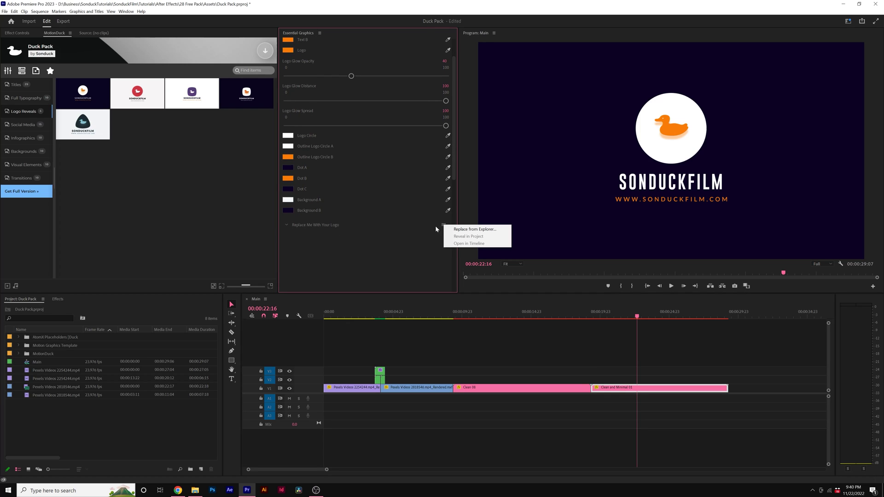
pyautogui.click(465, 230)
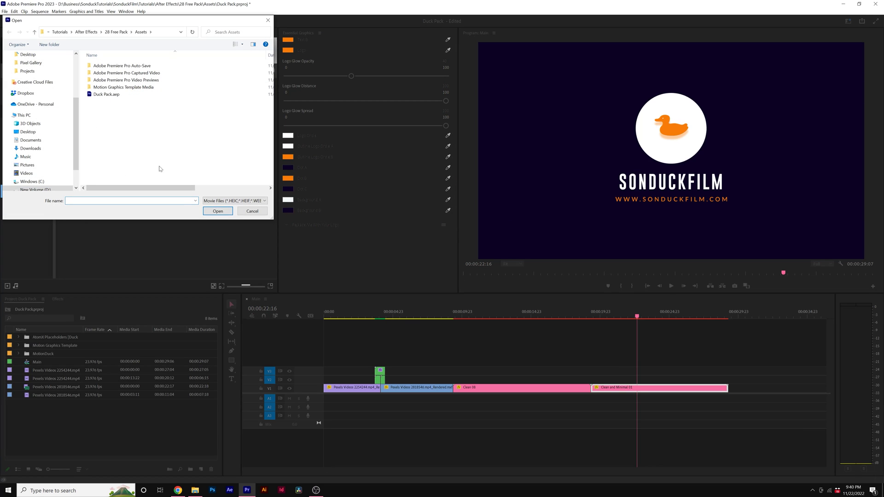
pyautogui.click(246, 212)
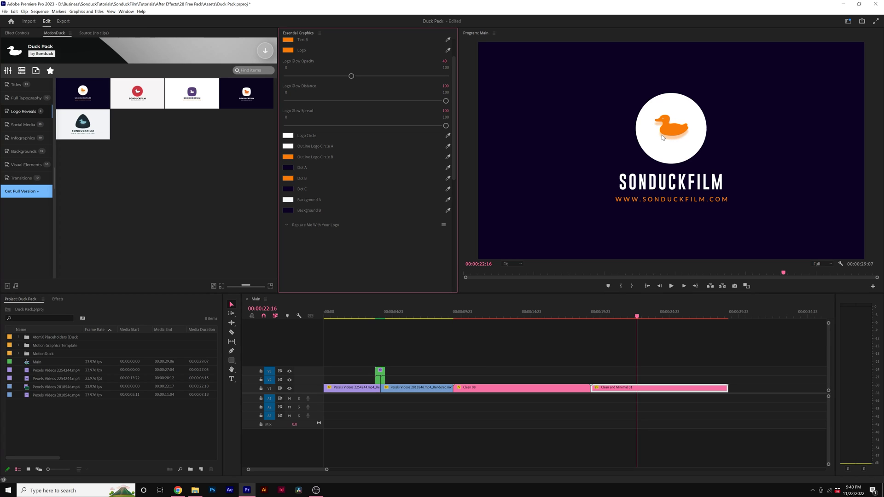
# Open the Sonduck Packages store in MotionDuck and browse the 56 pack cards, including Flow Pack and Accent Pro Graphics.
pyautogui.click(260, 52)
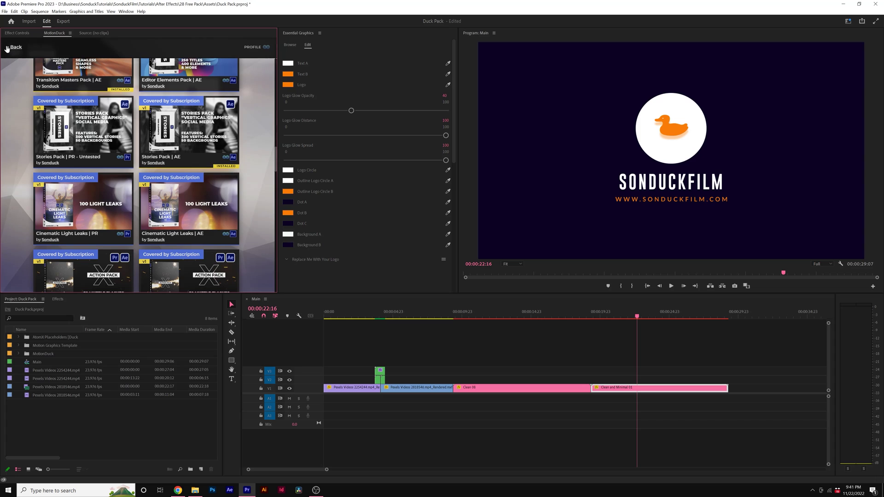
pyautogui.click(15, 47)
pyautogui.click(266, 52)
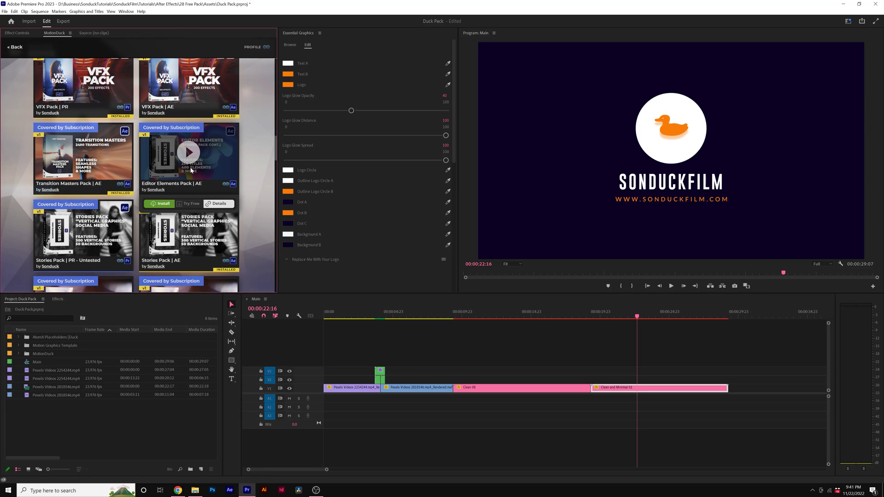
pyautogui.scroll(-5, 115, 156)
pyautogui.scroll(5, 115, 155)
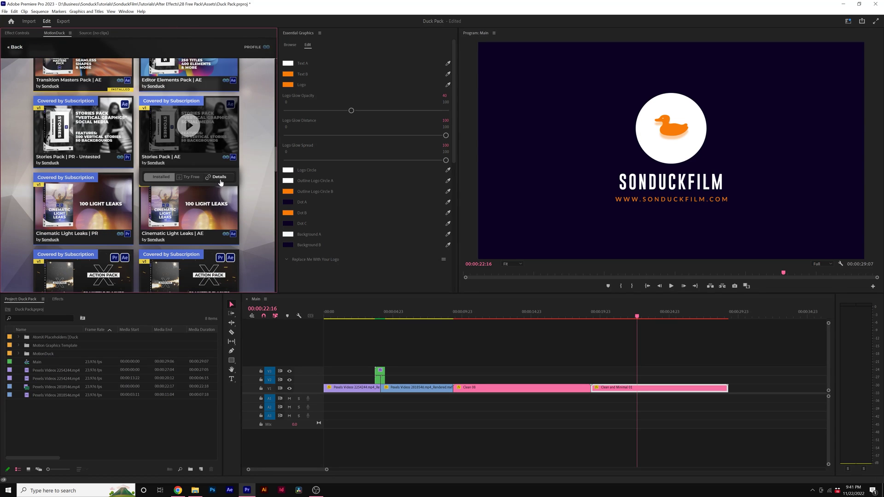
pyautogui.scroll(10, 234, 170)
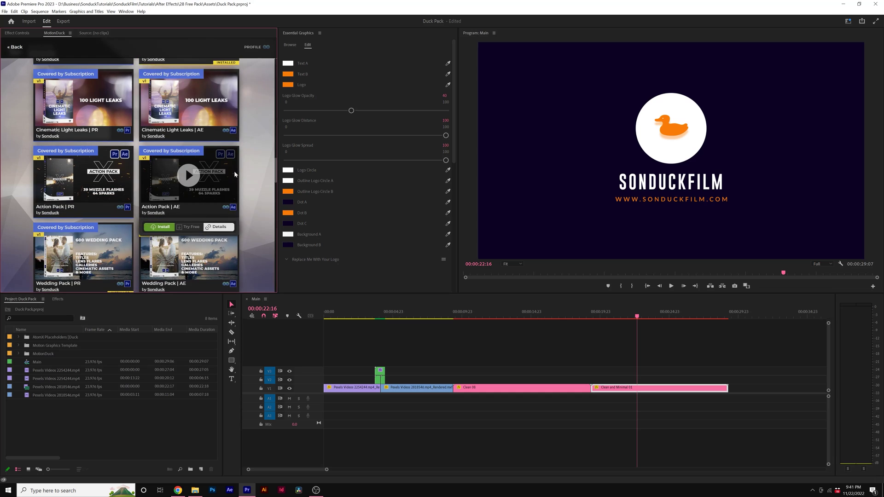
pyautogui.scroll(-4, 247, 170)
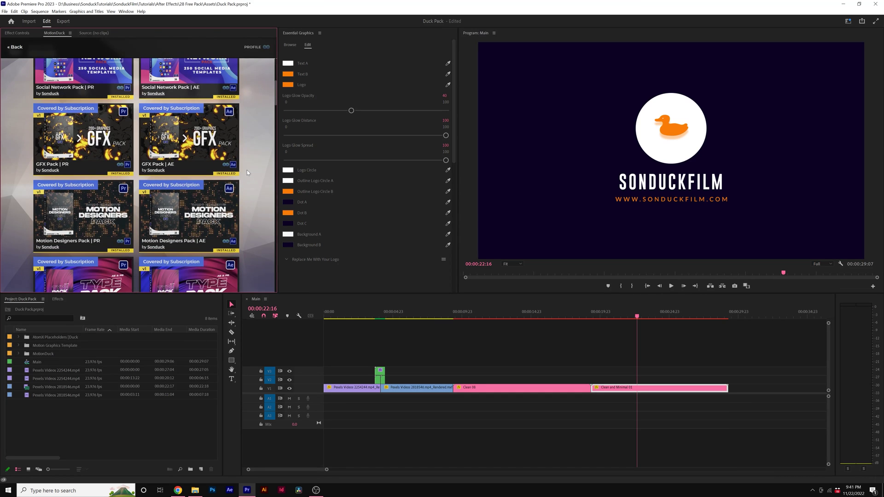
pyautogui.scroll(2, 246, 170)
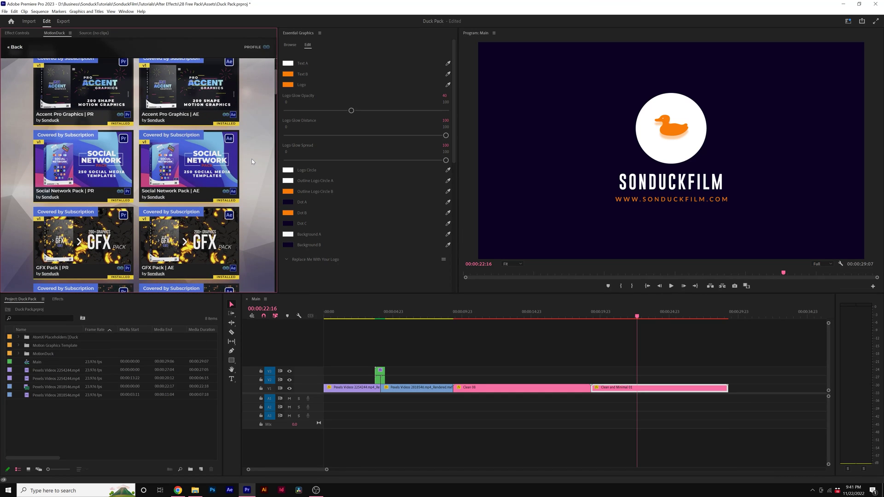
pyautogui.scroll(2, 251, 159)
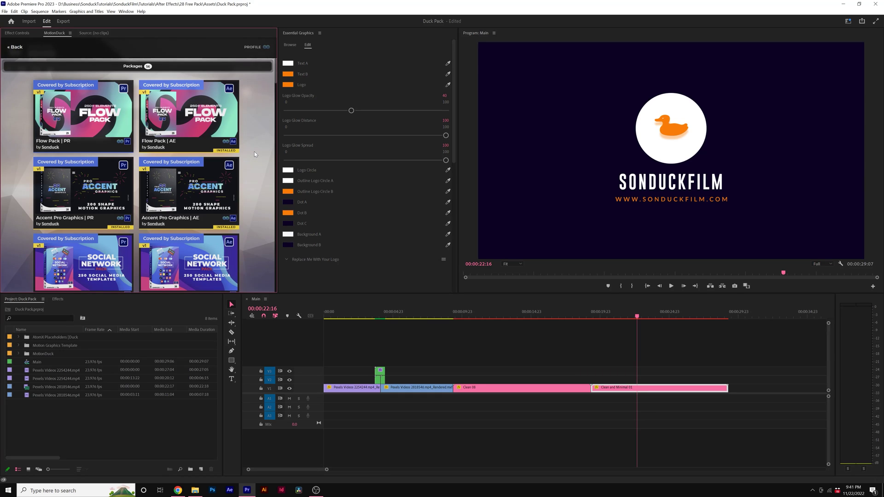